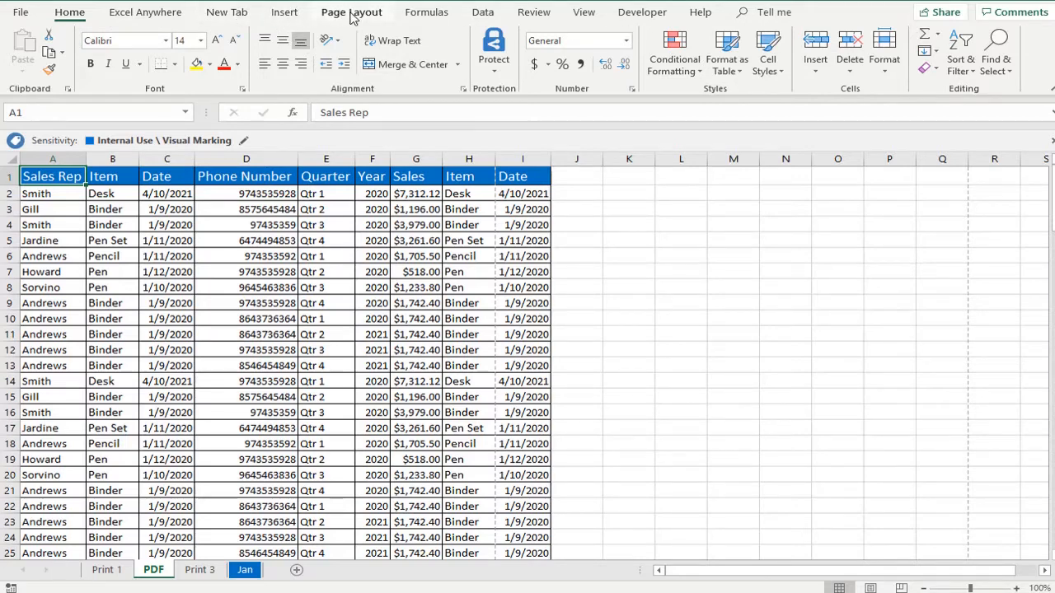
- Open the ribbon customization options and list all commands as the source to choose from
click(19, 12)
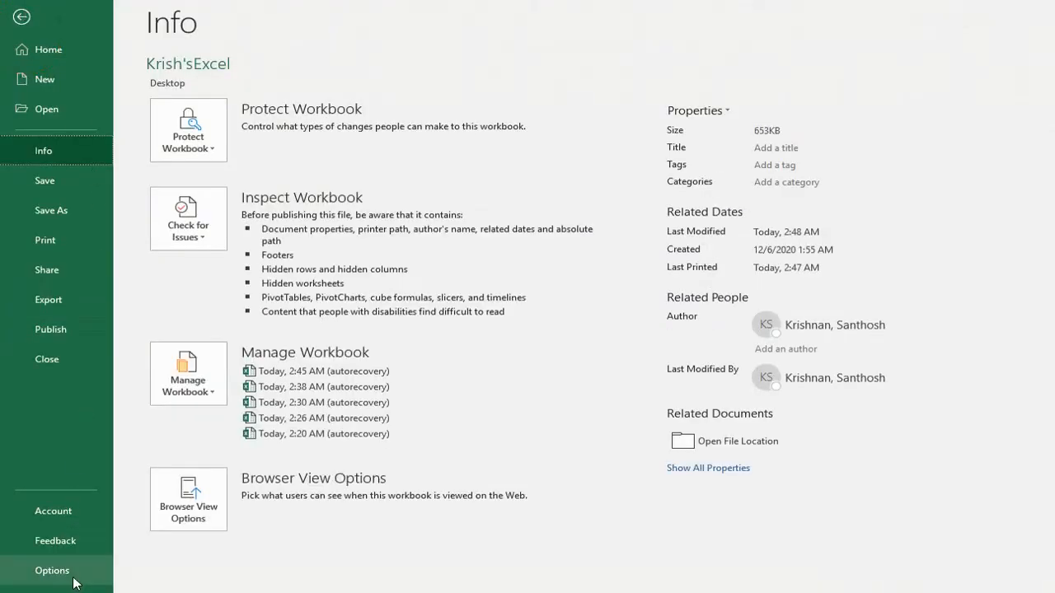
click(74, 581)
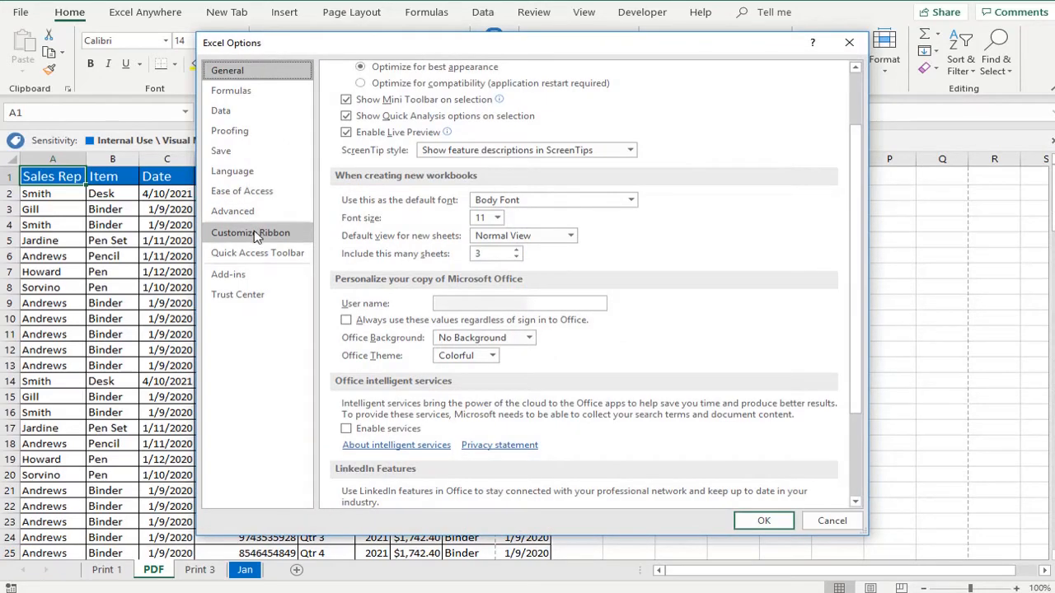
click(256, 234)
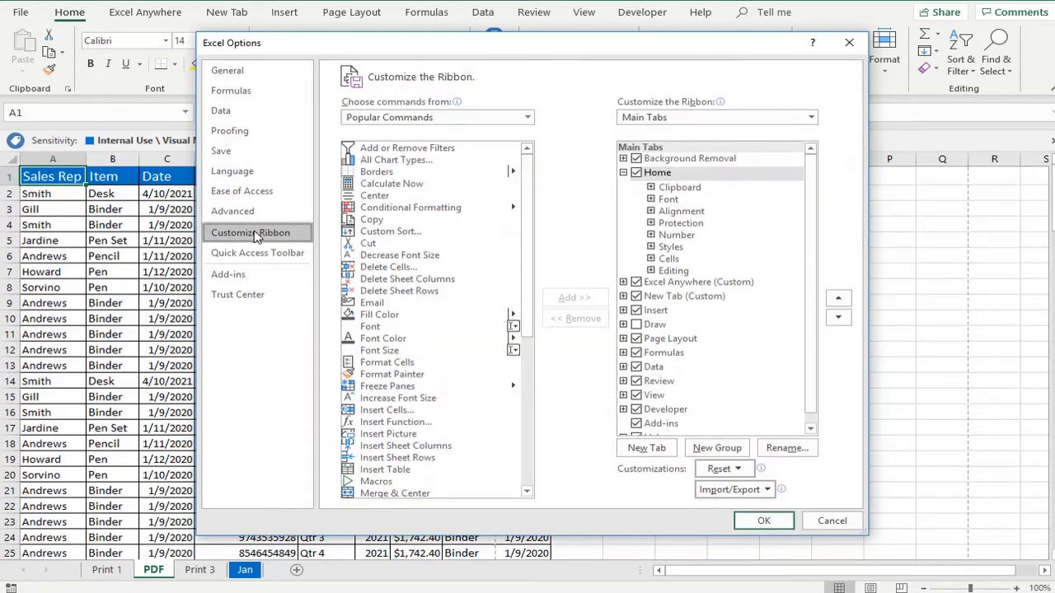
click(414, 120)
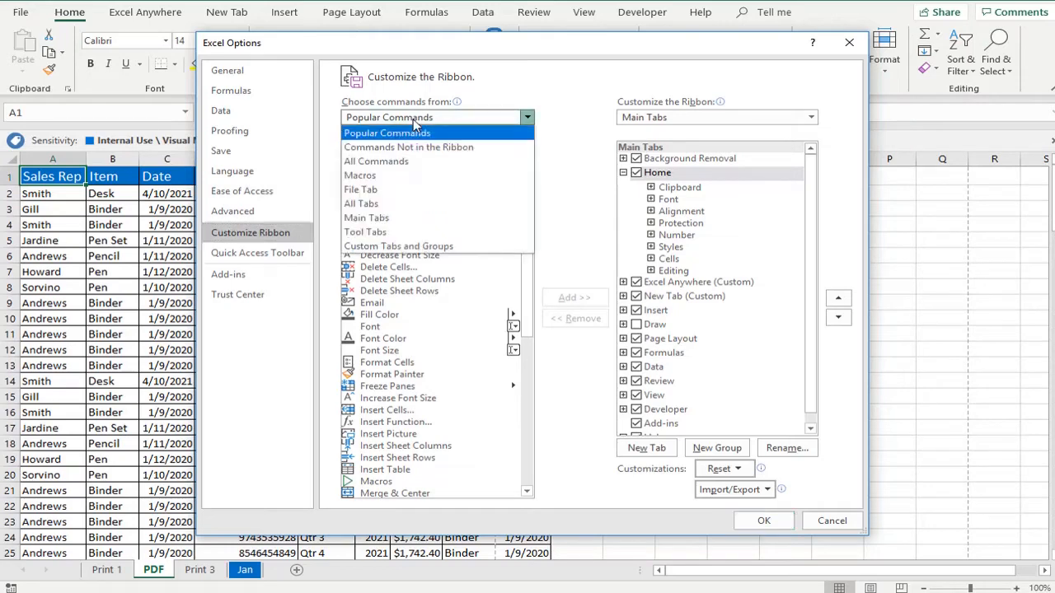
click(407, 162)
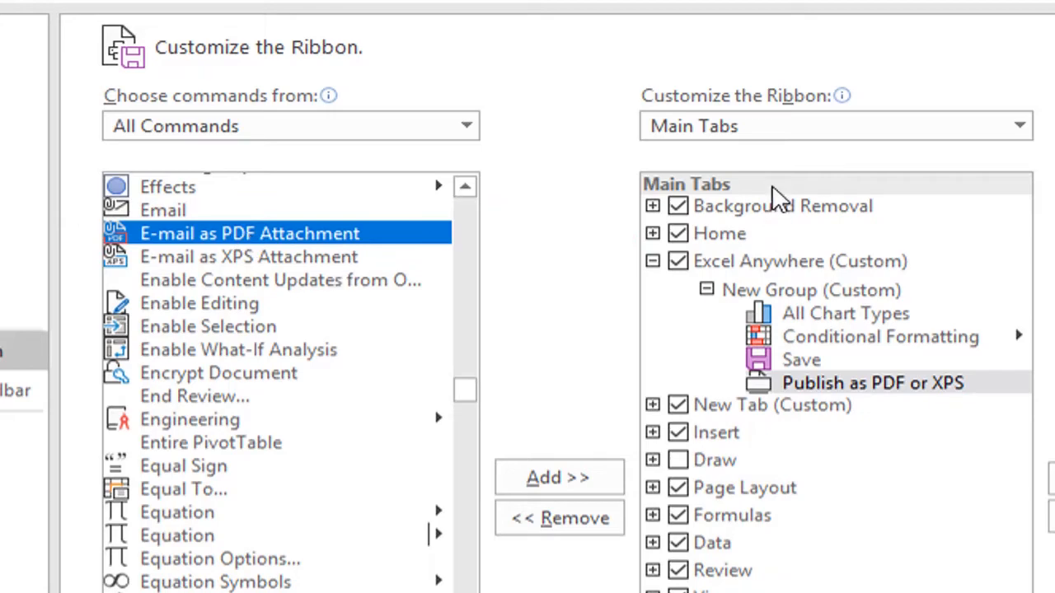
- Add the E-mail as PDF Attachment command to New Group in the custom Excel Anywhere tab and apply the change
click(652, 261)
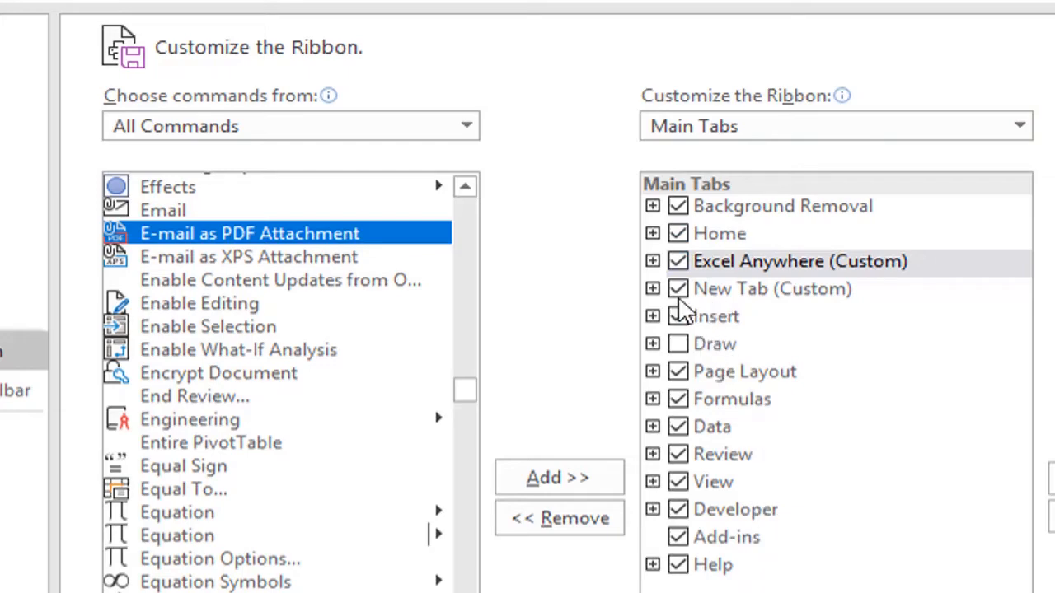
click(653, 261)
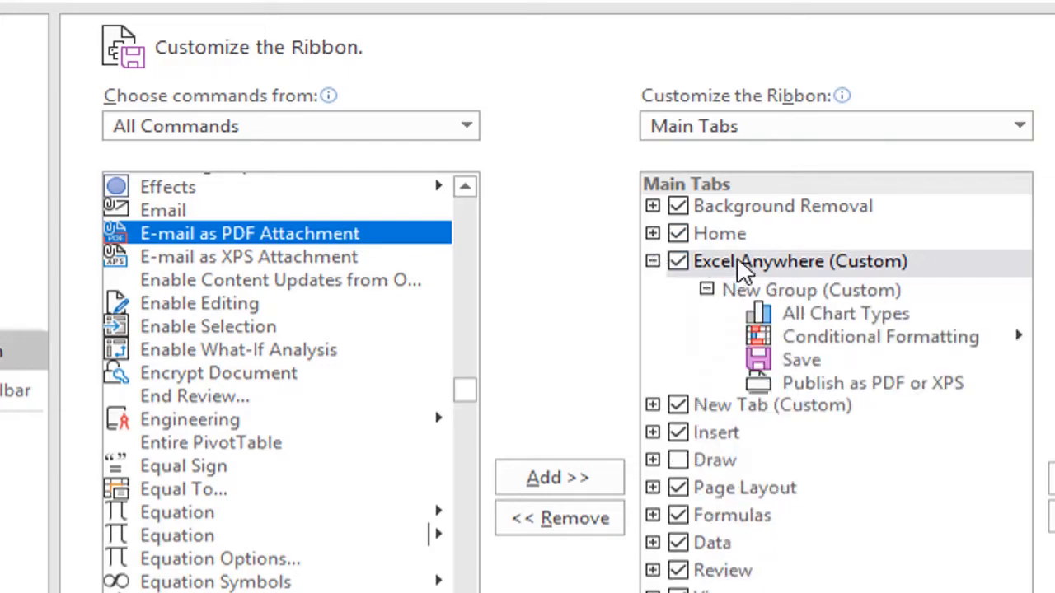
click(835, 270)
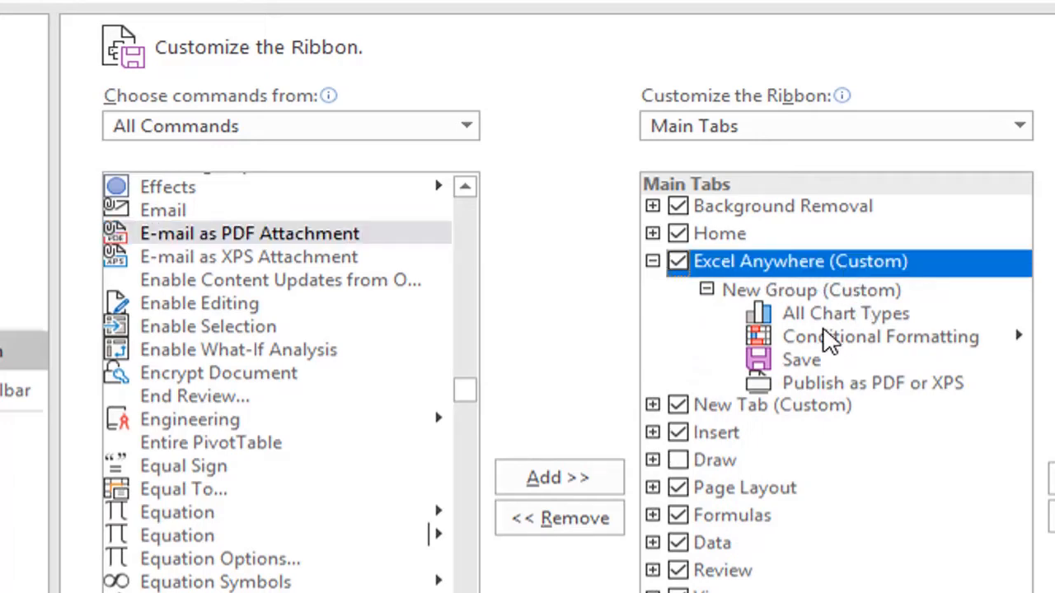
click(787, 292)
click(317, 239)
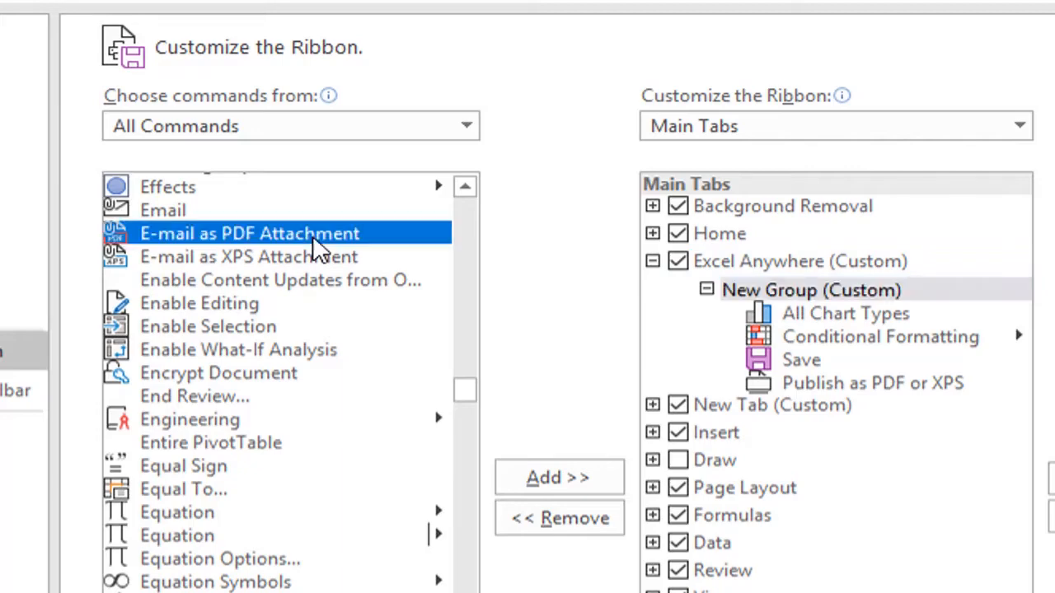
click(730, 292)
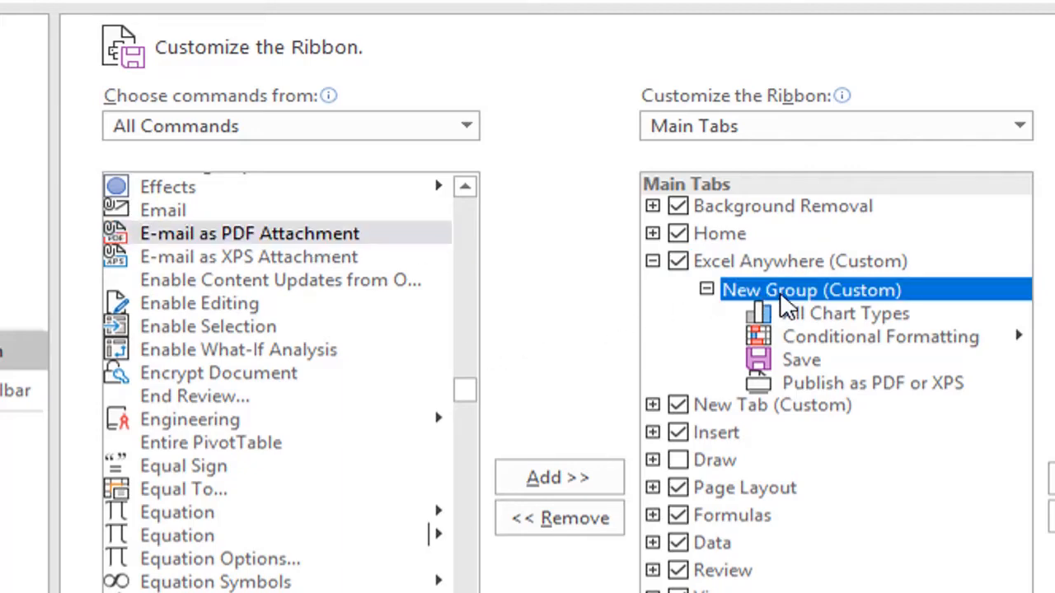
click(318, 235)
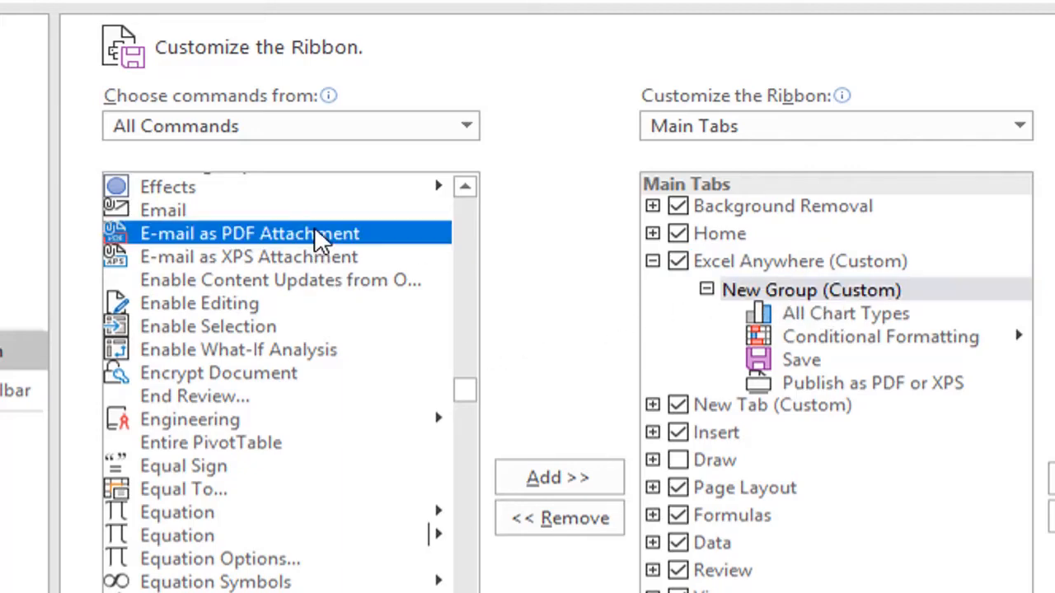
click(560, 480)
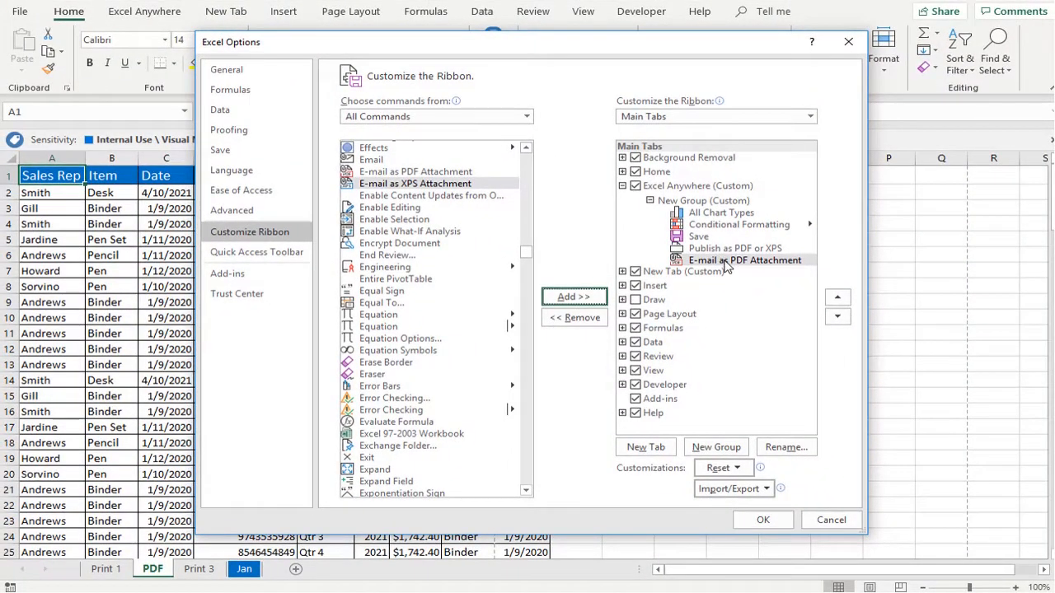
click(775, 518)
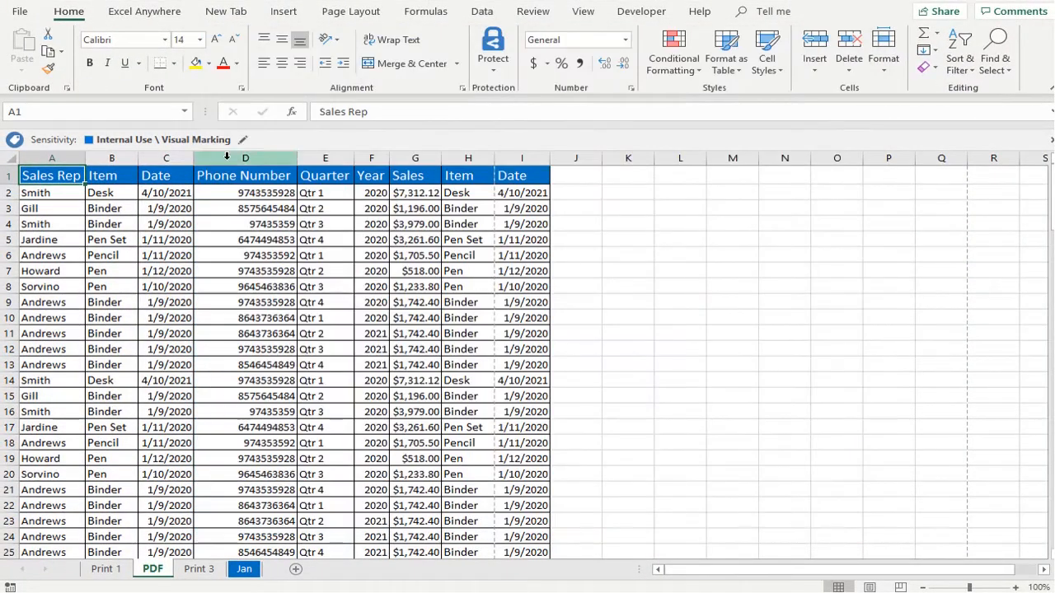
- Show the Excel Anywhere commands and remove the Print 1, Print 3 and Jan sheets, keeping only the PDF sheet
click(245, 176)
click(144, 11)
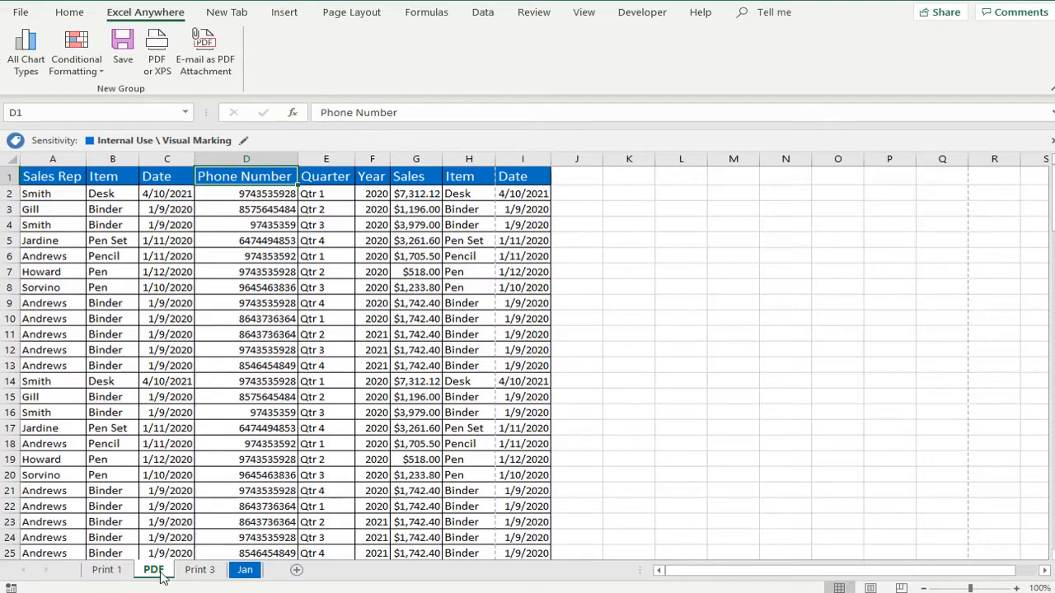
click(118, 570)
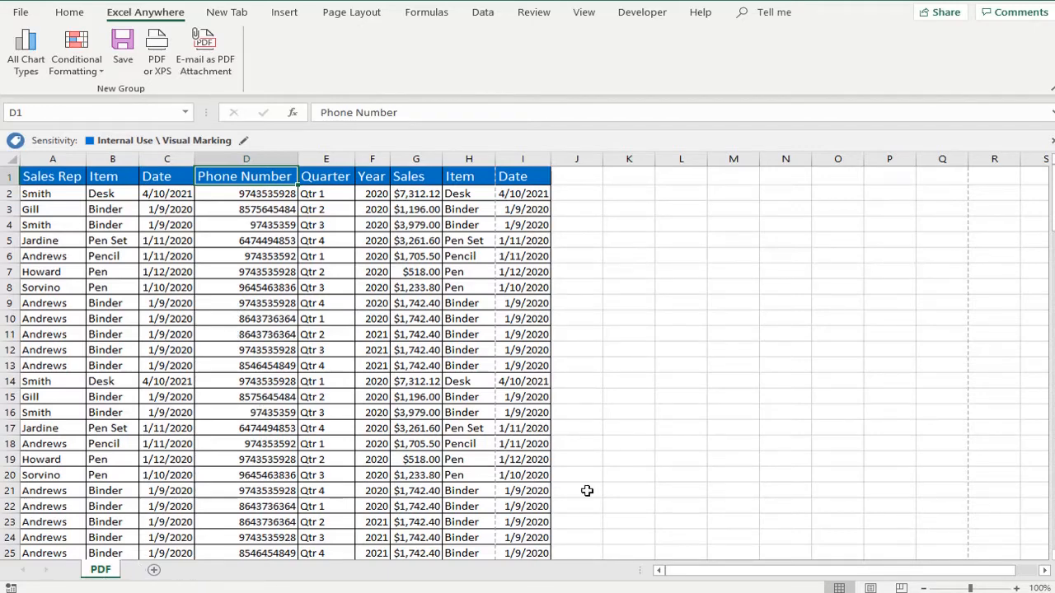
- Create an e-mail with the workbook attached as a PDF and open the attachment to check its pages
click(206, 44)
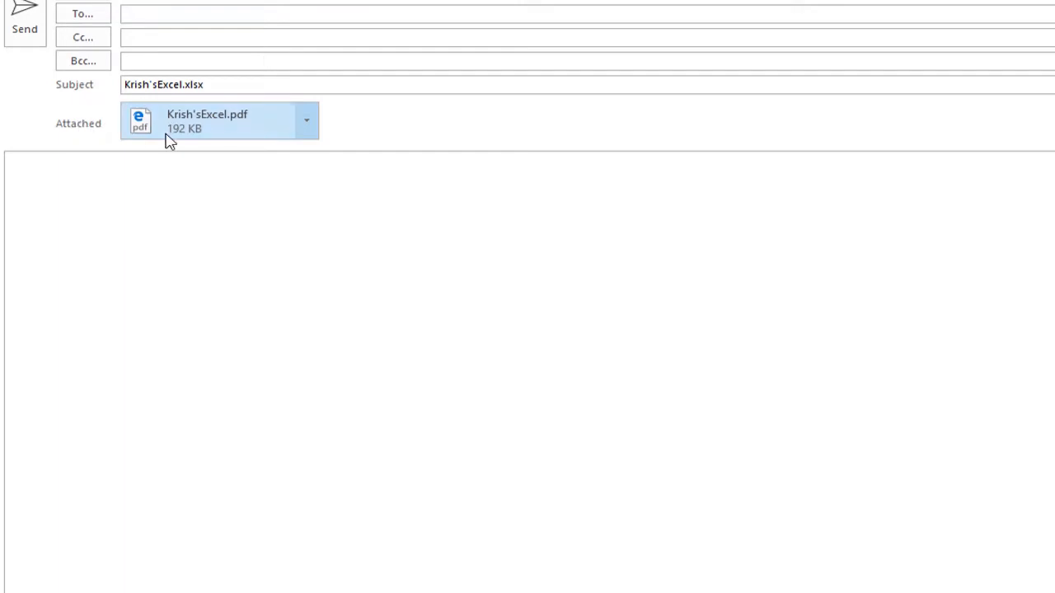
click(309, 137)
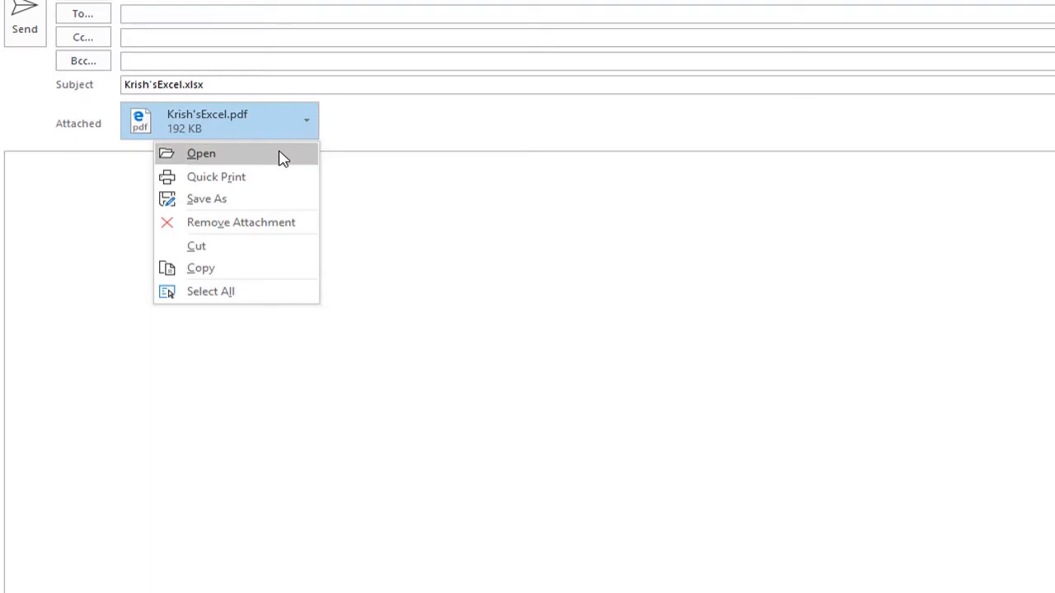
click(283, 159)
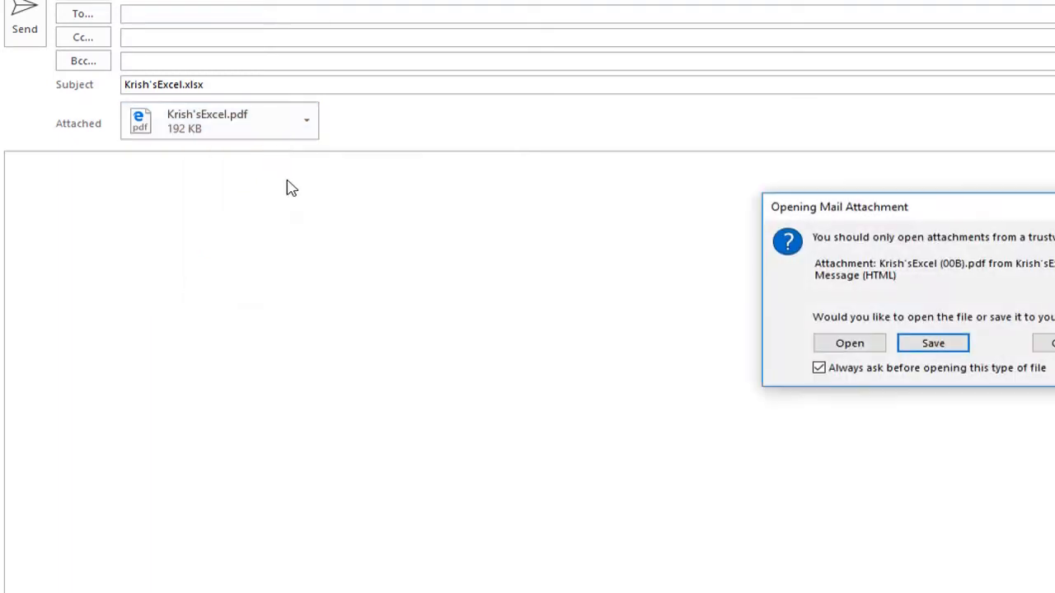
key(Left)
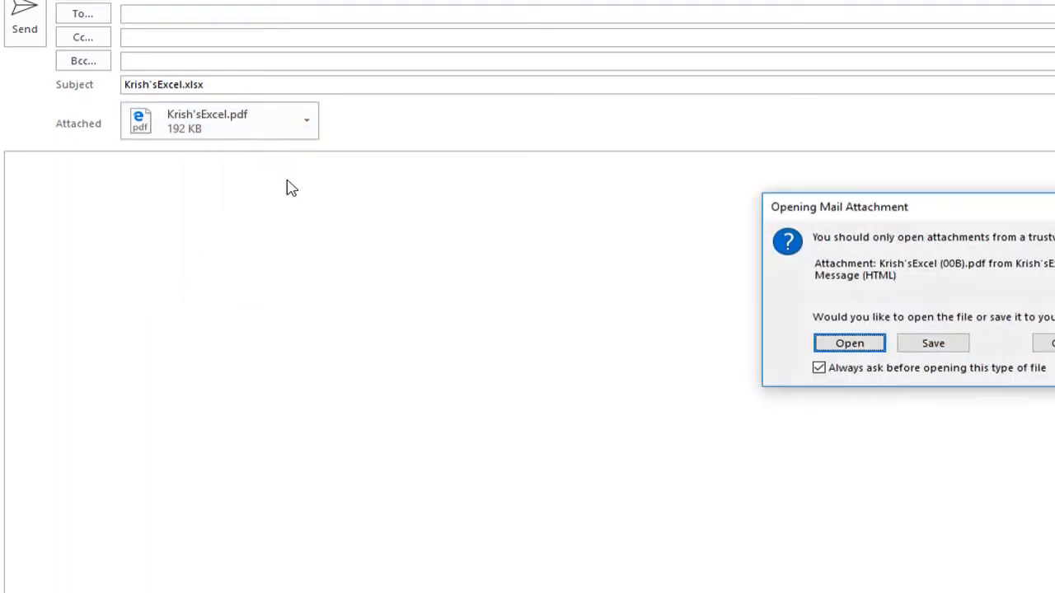
key(Return)
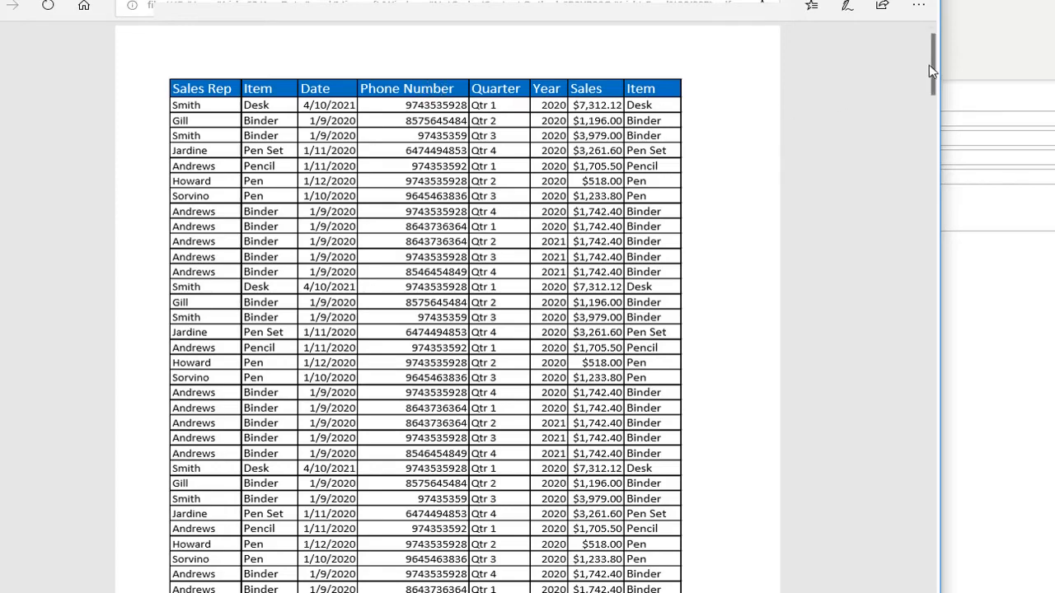
drag(935, 70, 928, 589)
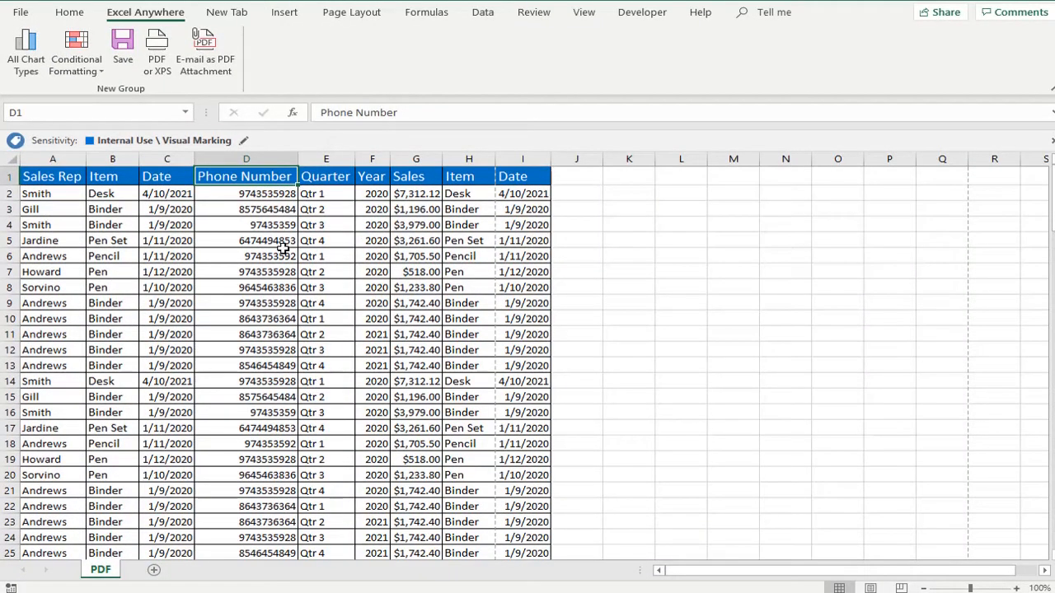
- Set the sheet's print scaling to Fit All Columns on One Page
click(21, 13)
click(61, 244)
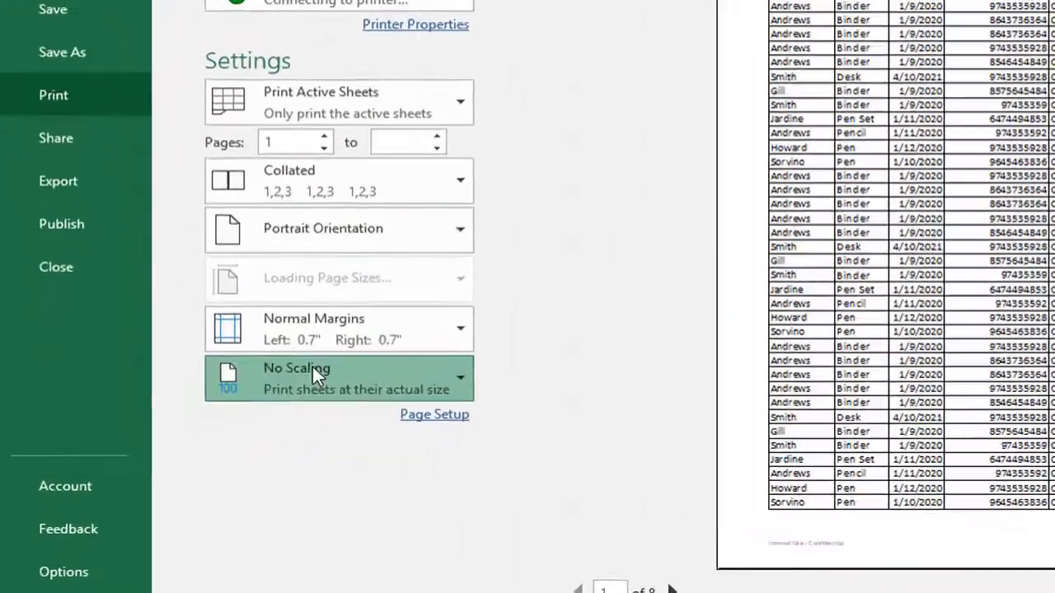
click(318, 375)
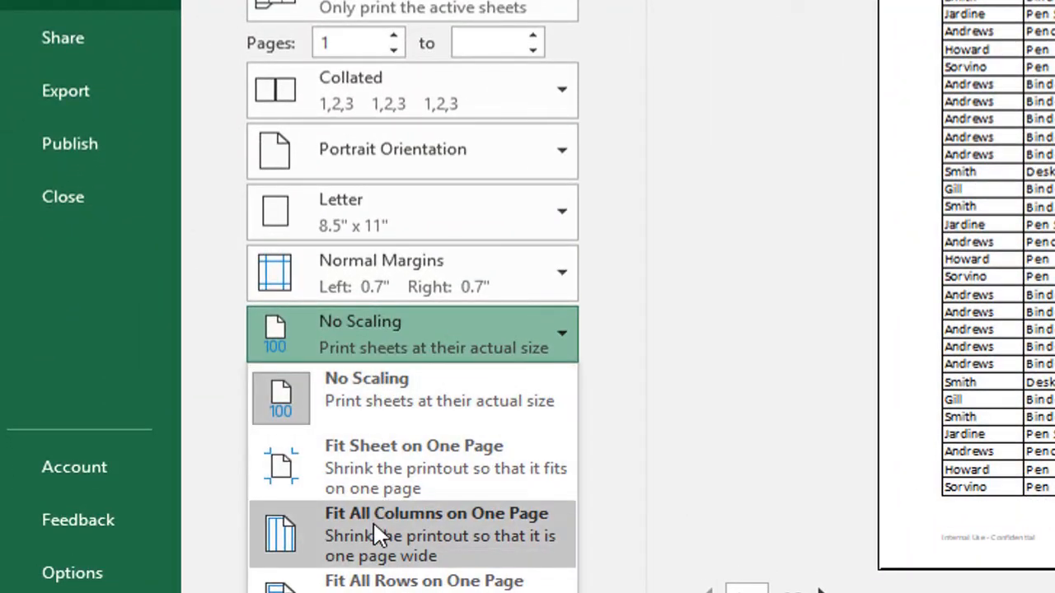
click(373, 521)
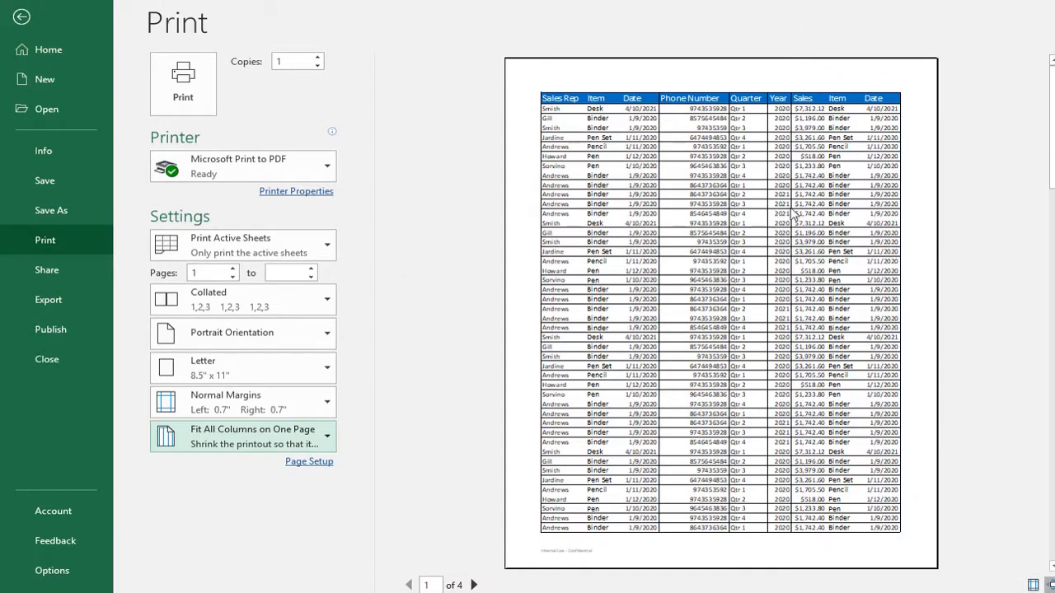
click(275, 338)
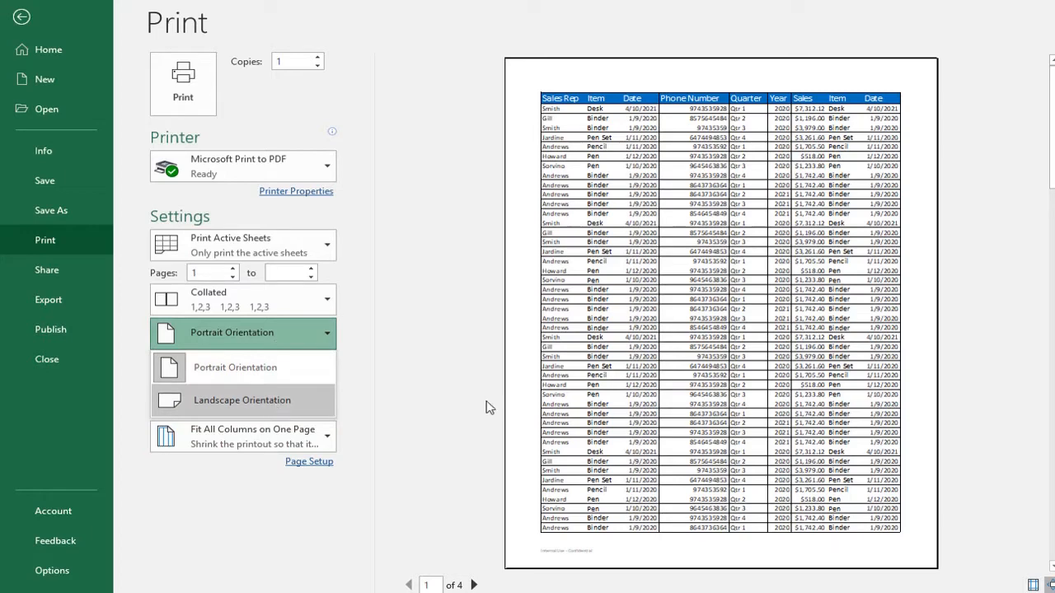
click(566, 245)
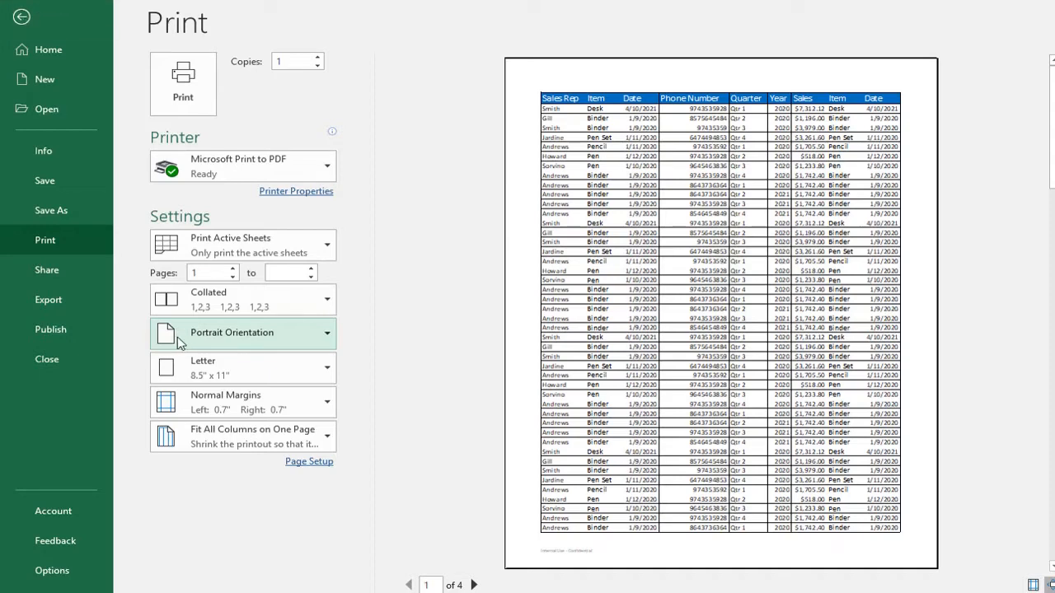
click(243, 448)
click(359, 418)
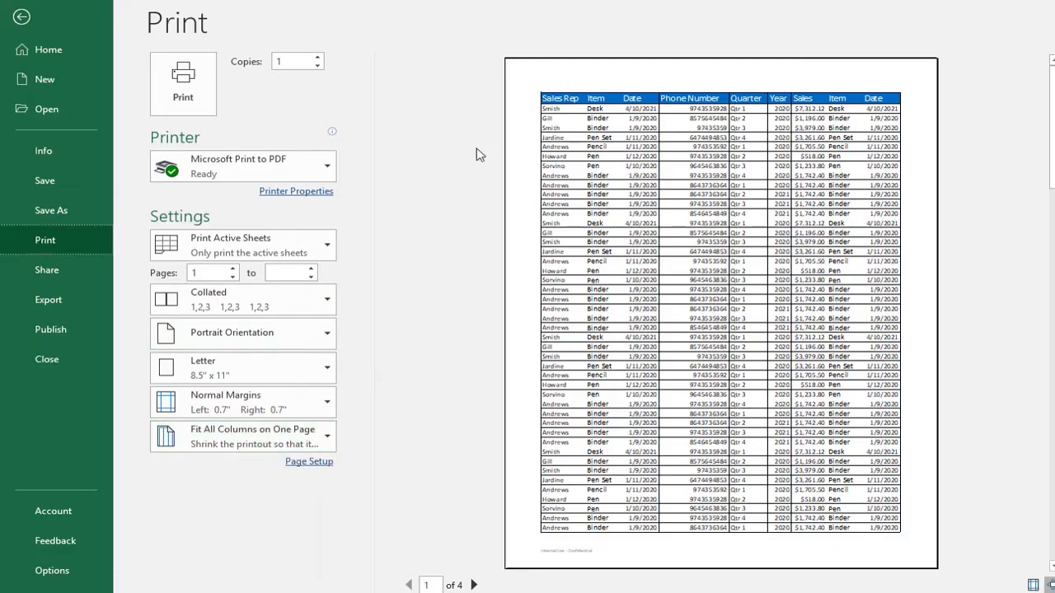
- Set the whole data table A1:I143 as the print area and return to cell A1
click(23, 20)
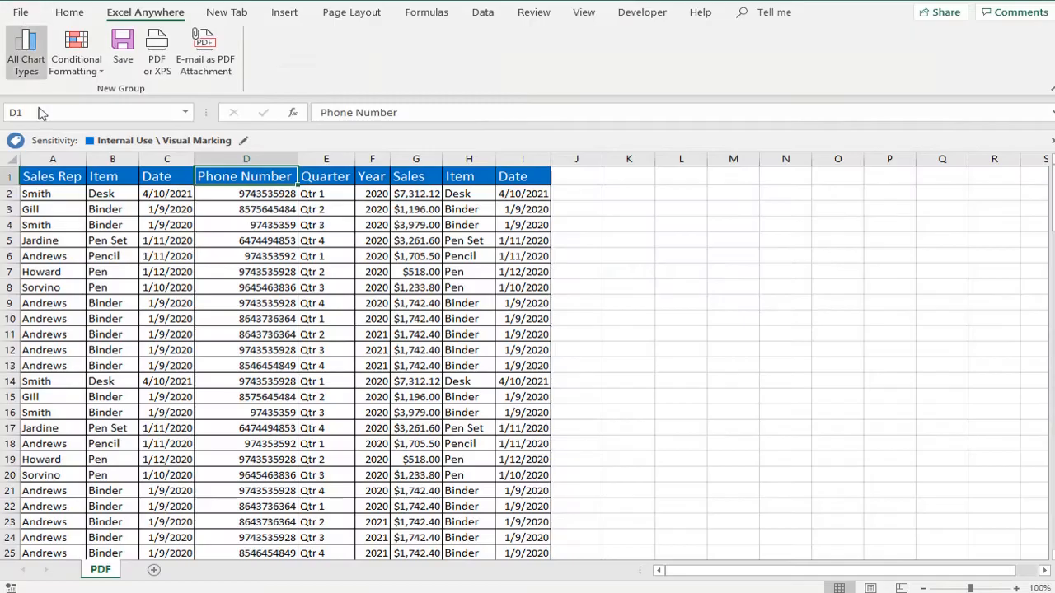
click(60, 176)
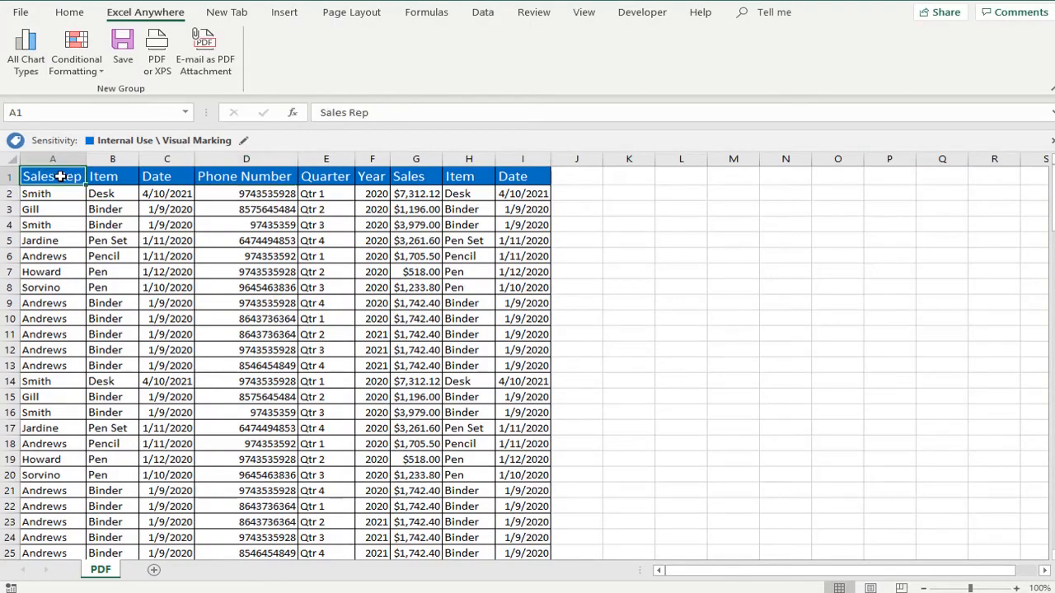
key(ctrl+shift+Right)
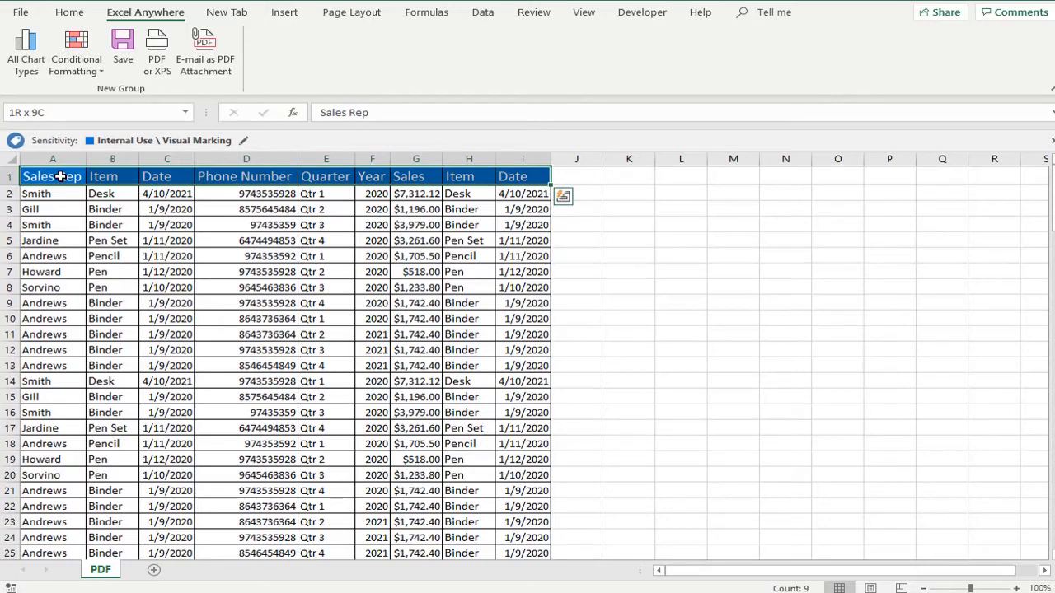
key(ctrl+shift+Down)
click(351, 11)
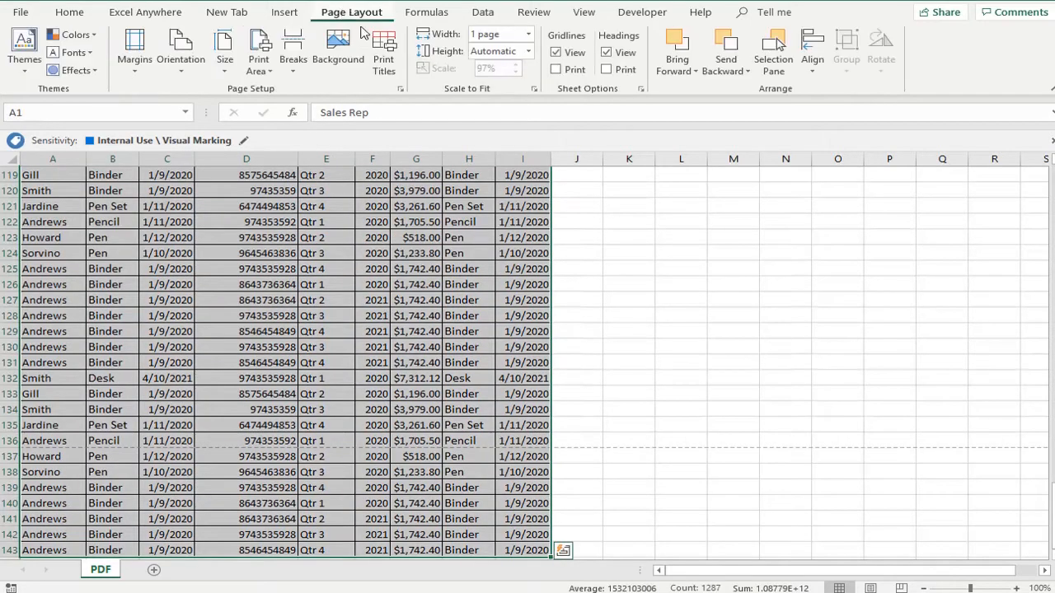
click(257, 71)
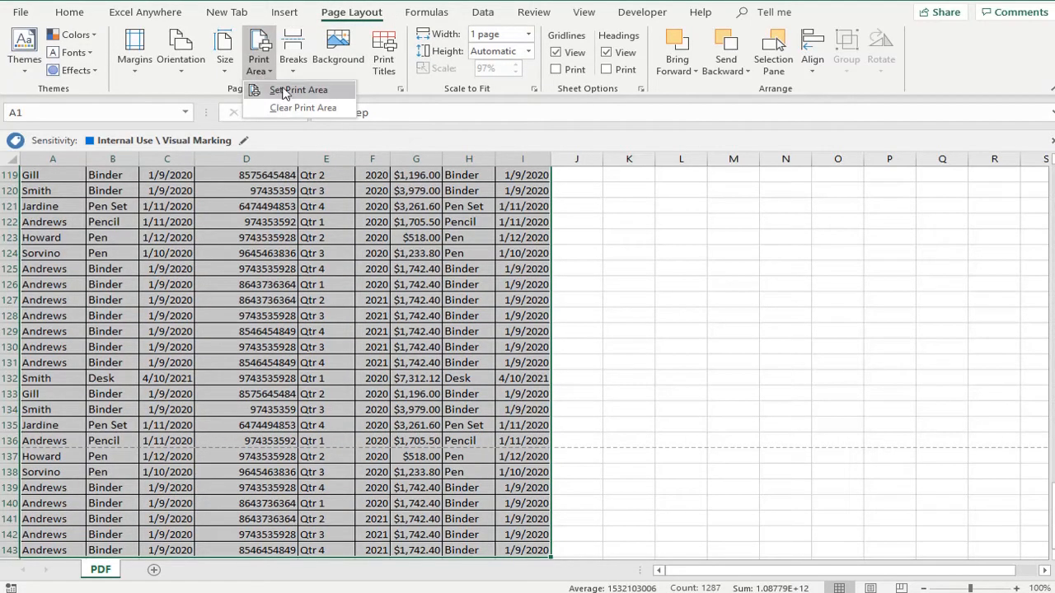
click(284, 91)
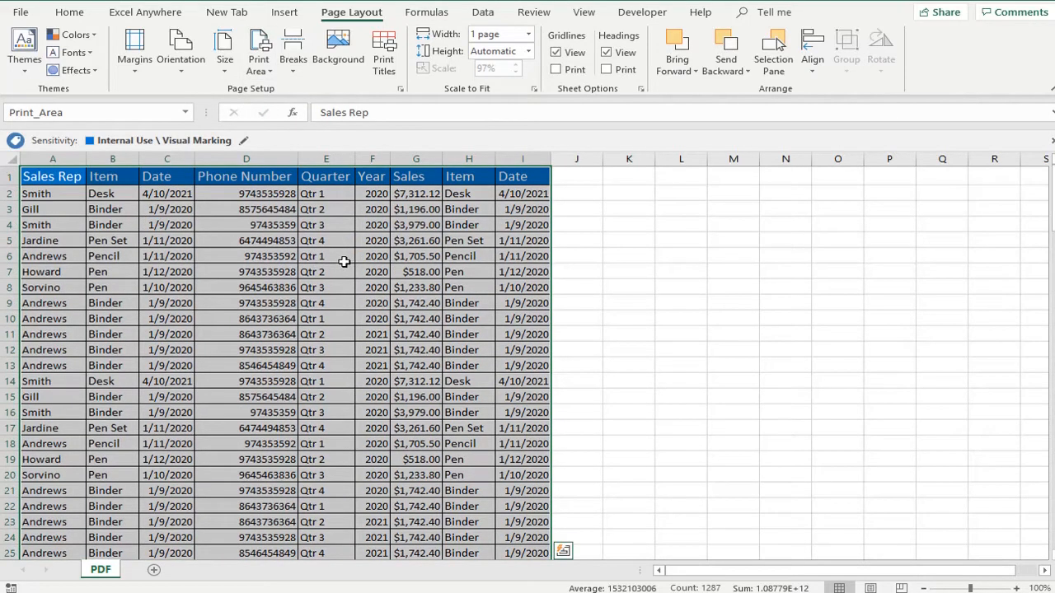
key(ctrl+q)
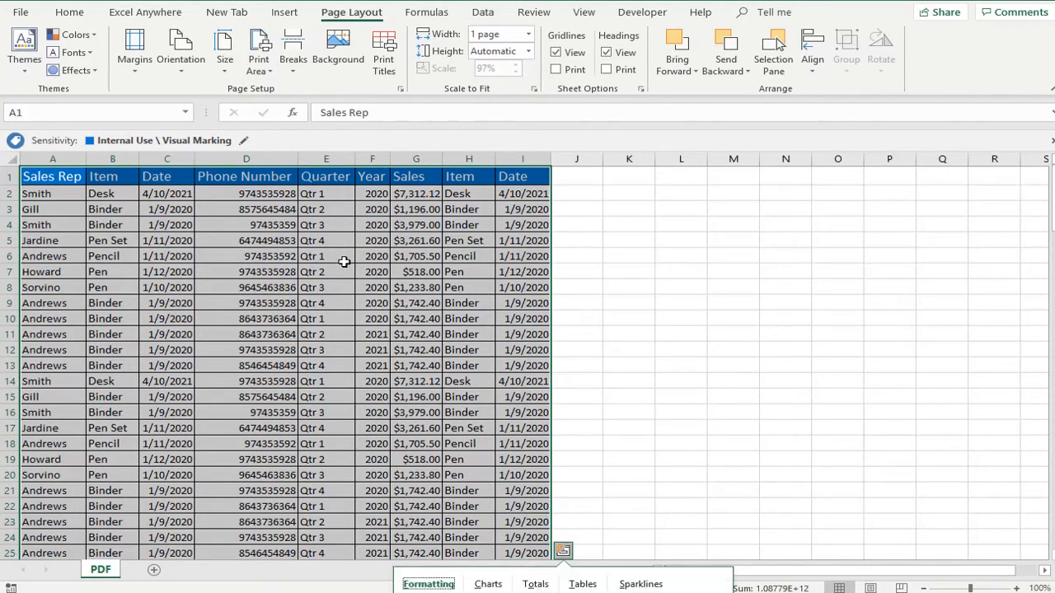
key(Escape)
key(ctrl+Home)
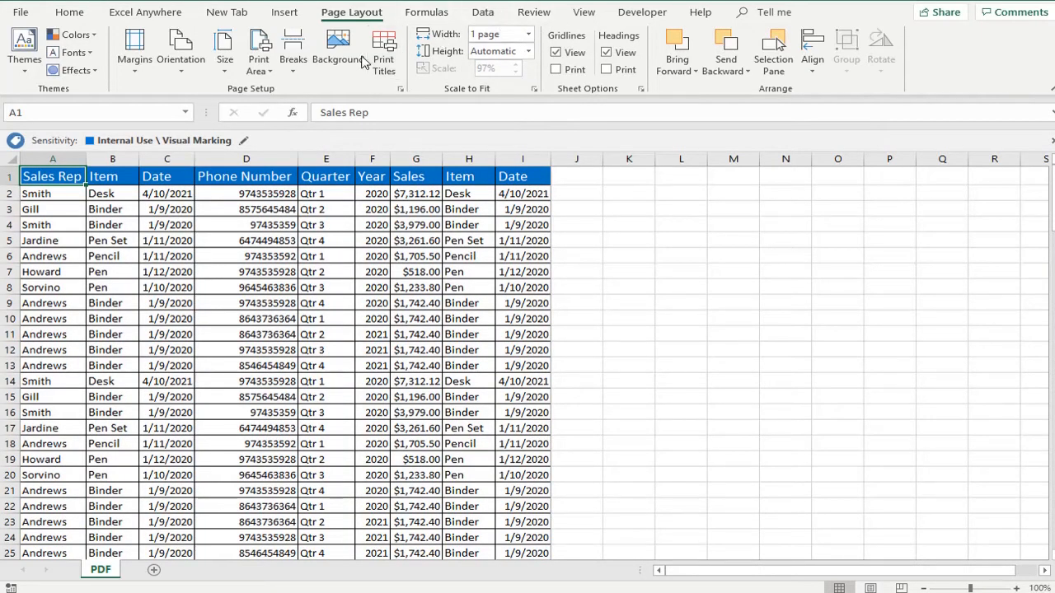
- Clear the existing print title rows and set header row 1 to repeat at the top of every printed page
click(383, 43)
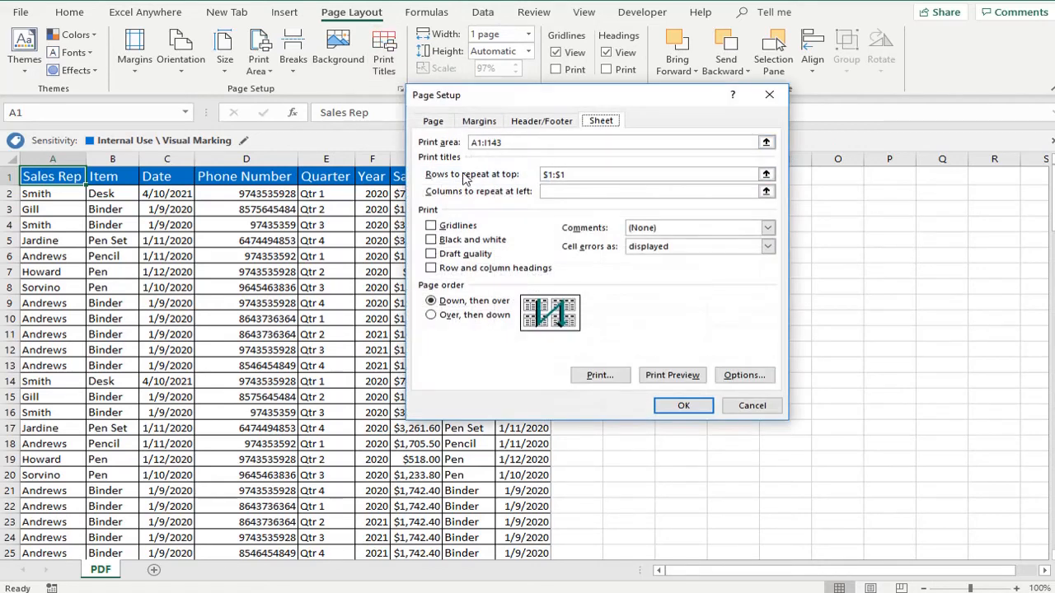
click(563, 174)
drag(563, 174, 519, 174)
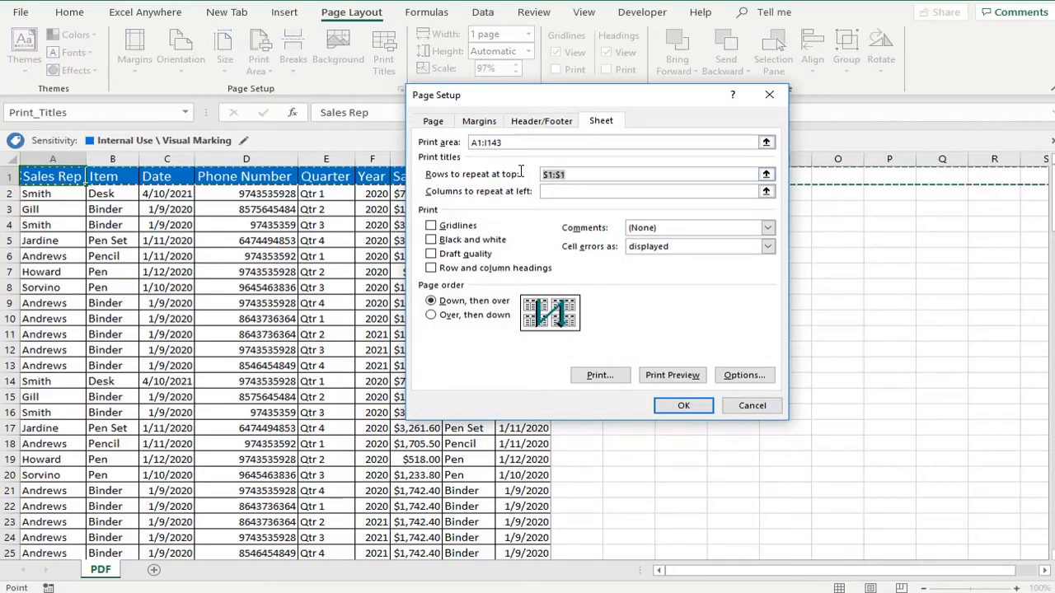
key(BackSpace)
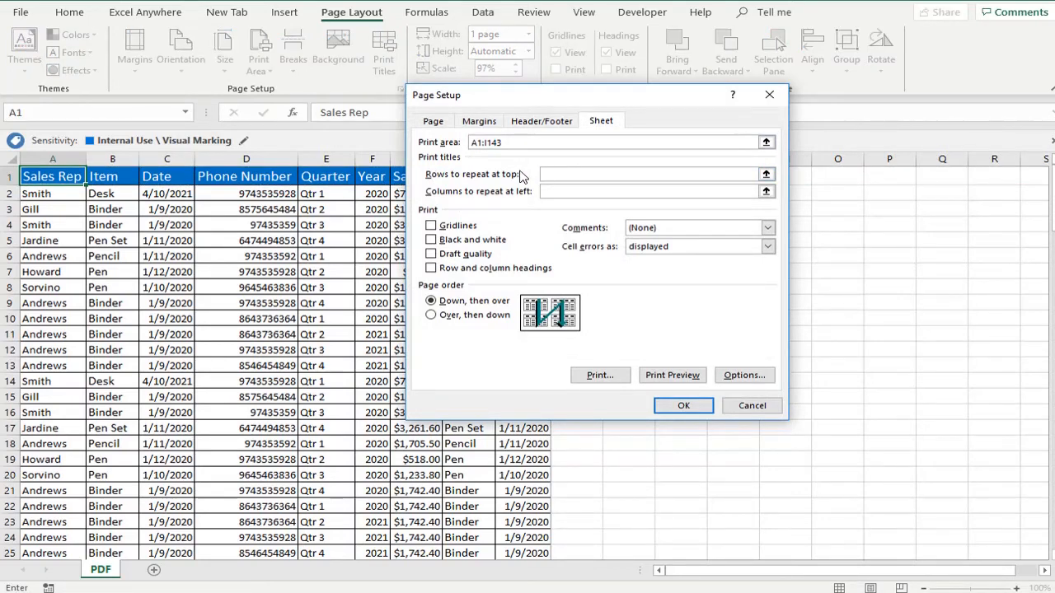
click(10, 175)
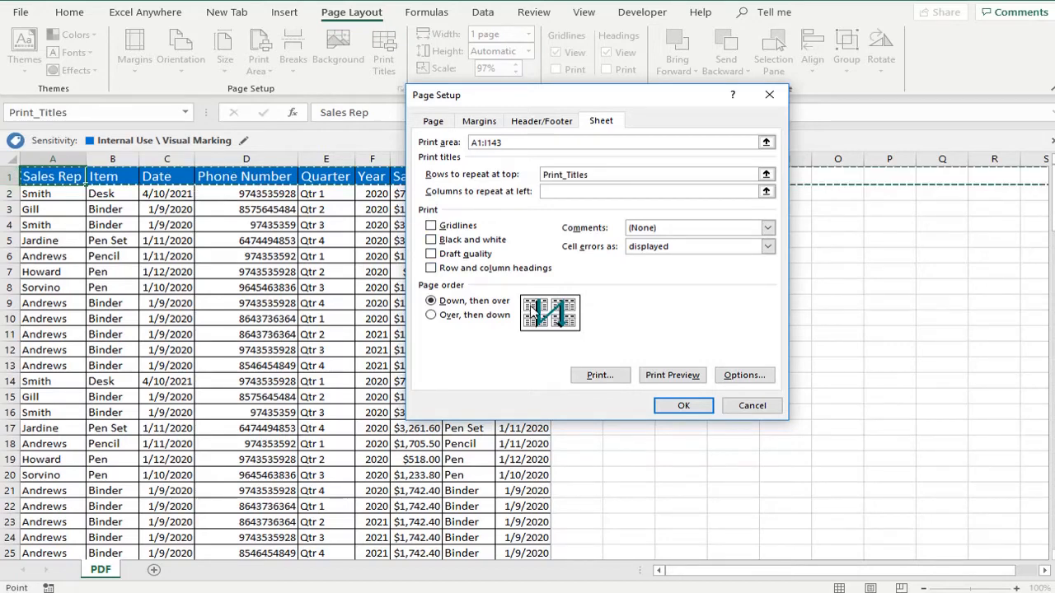
click(683, 406)
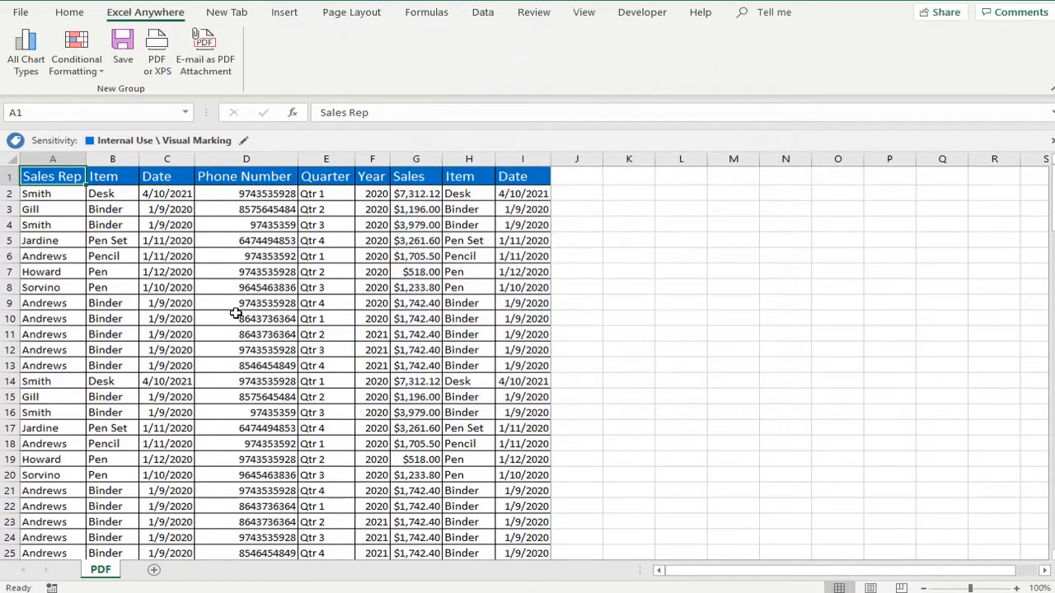
- Create a new e-mail with the sheet attached as a PDF and open the attachment to check the repeated header row across its pages
click(206, 45)
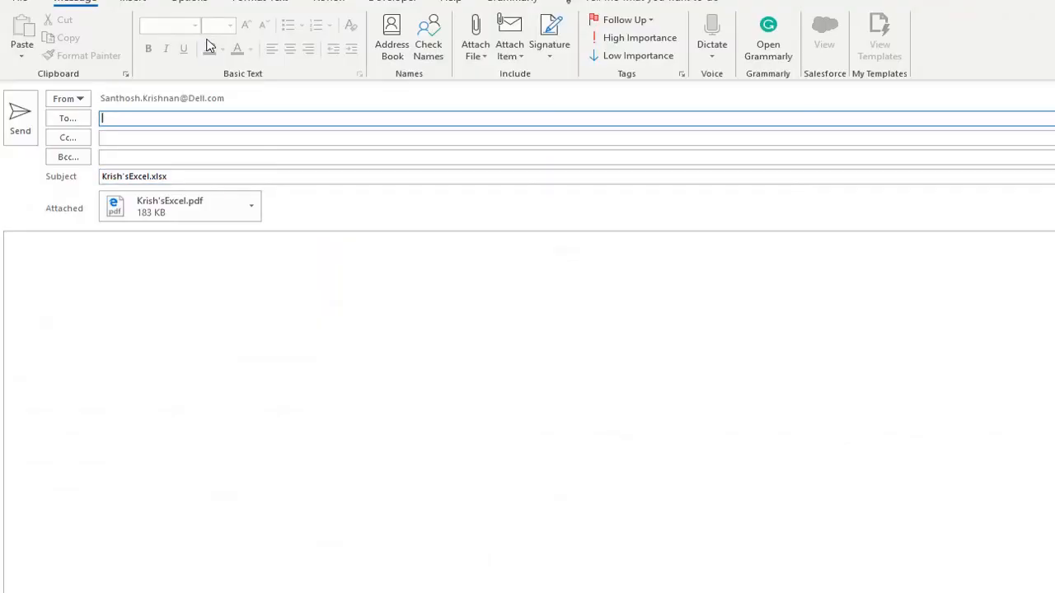
click(255, 211)
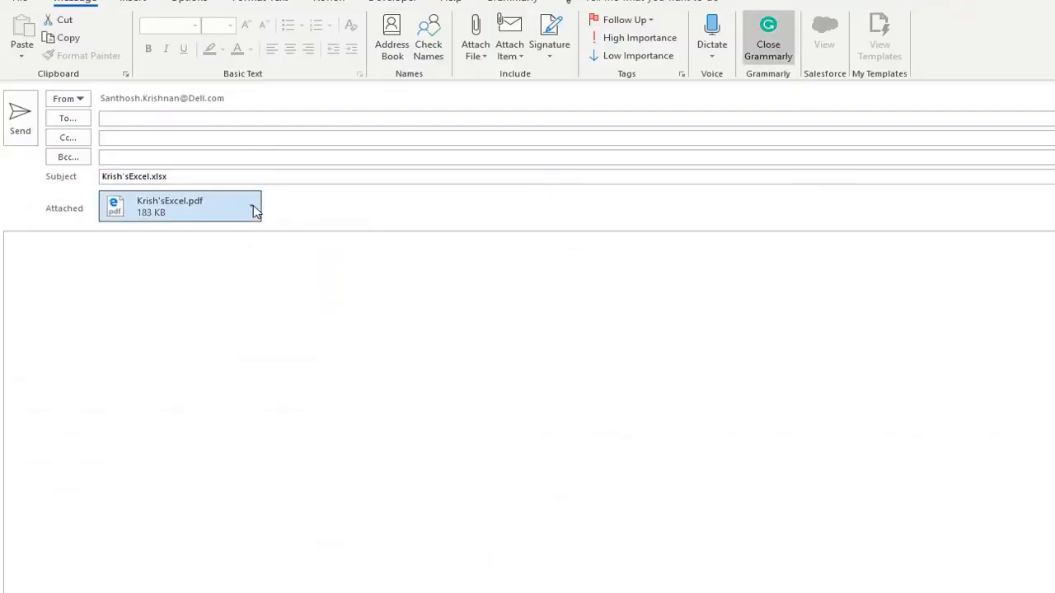
click(183, 234)
key(Left)
key(Return)
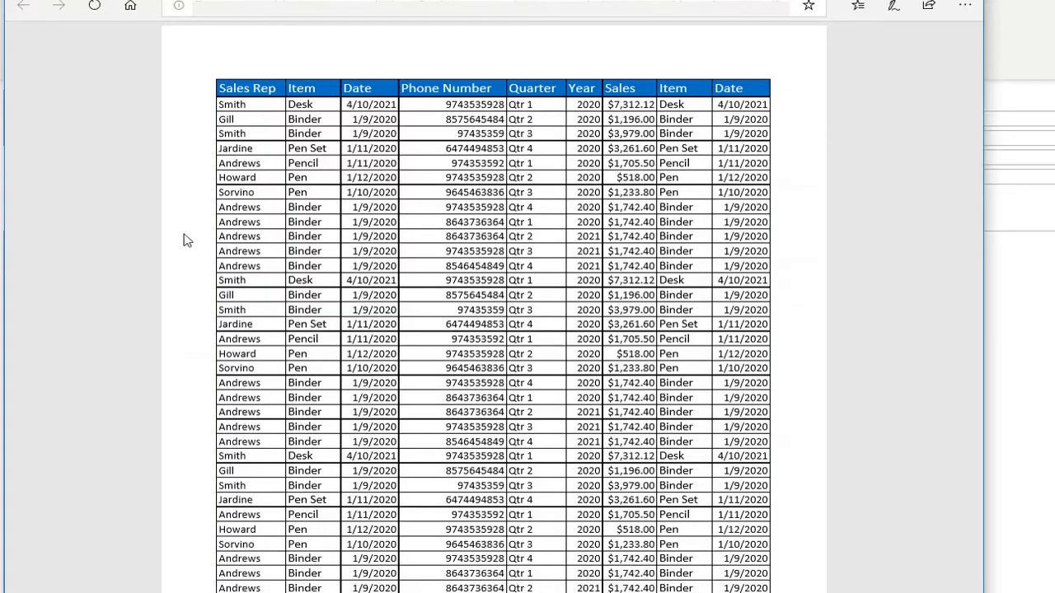
drag(975, 101, 970, 539)
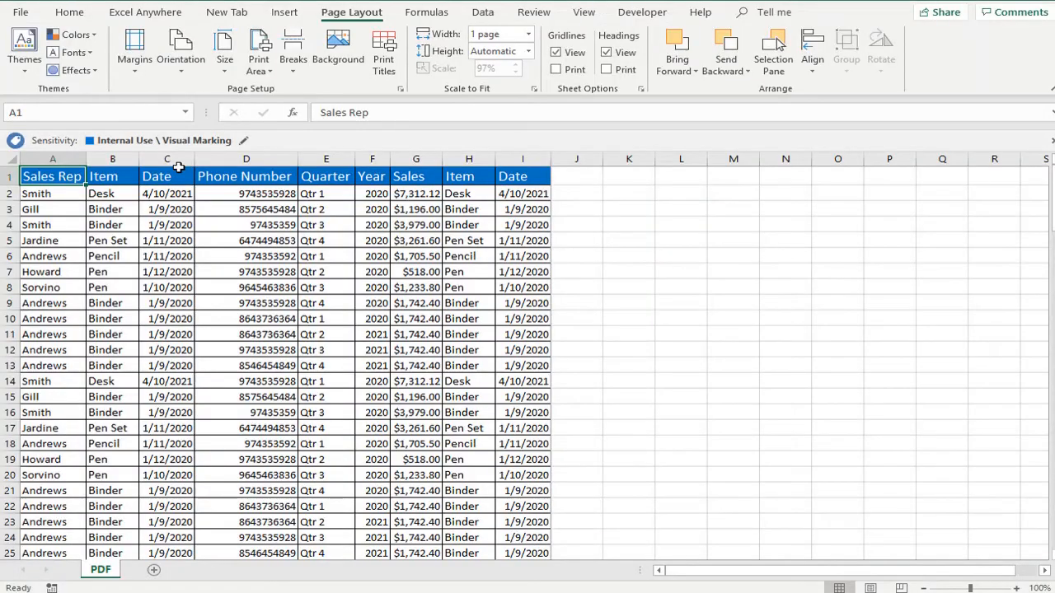